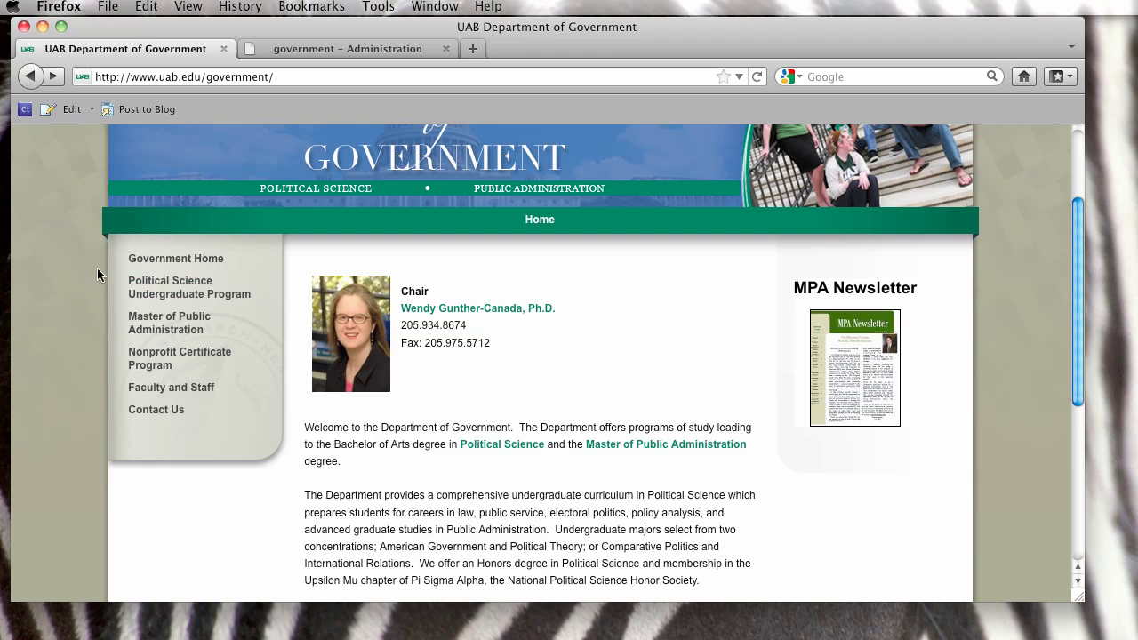
Browse the live Political Science Undergraduate Program and Master of Public Administration pages
click(161, 303)
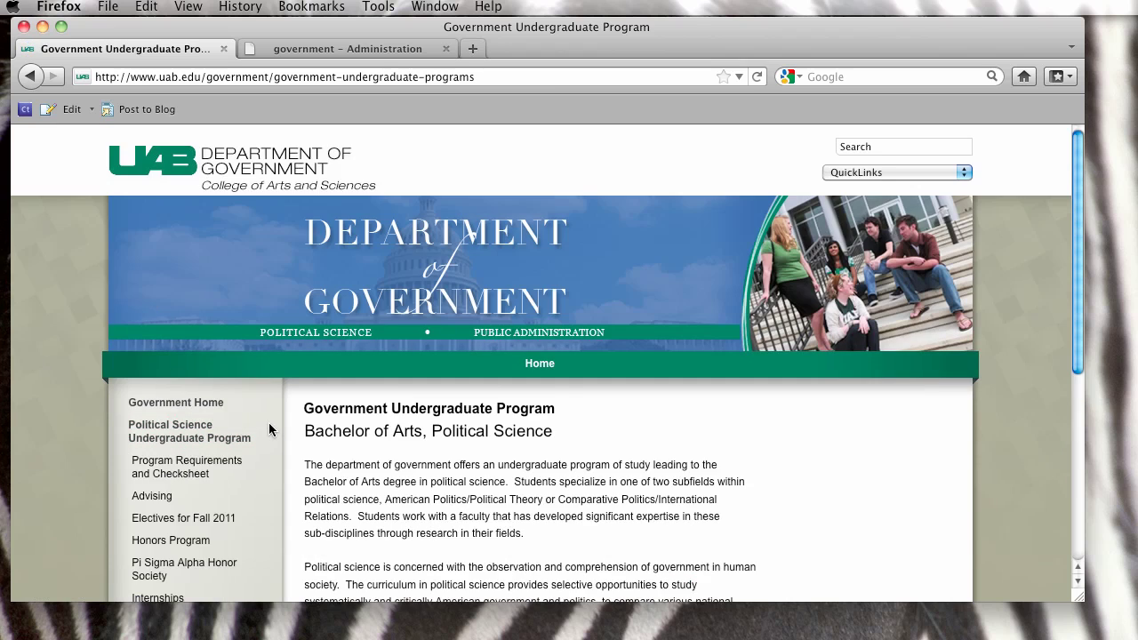
scroll(268, 427, down, 5)
scroll(266, 419, up, 5)
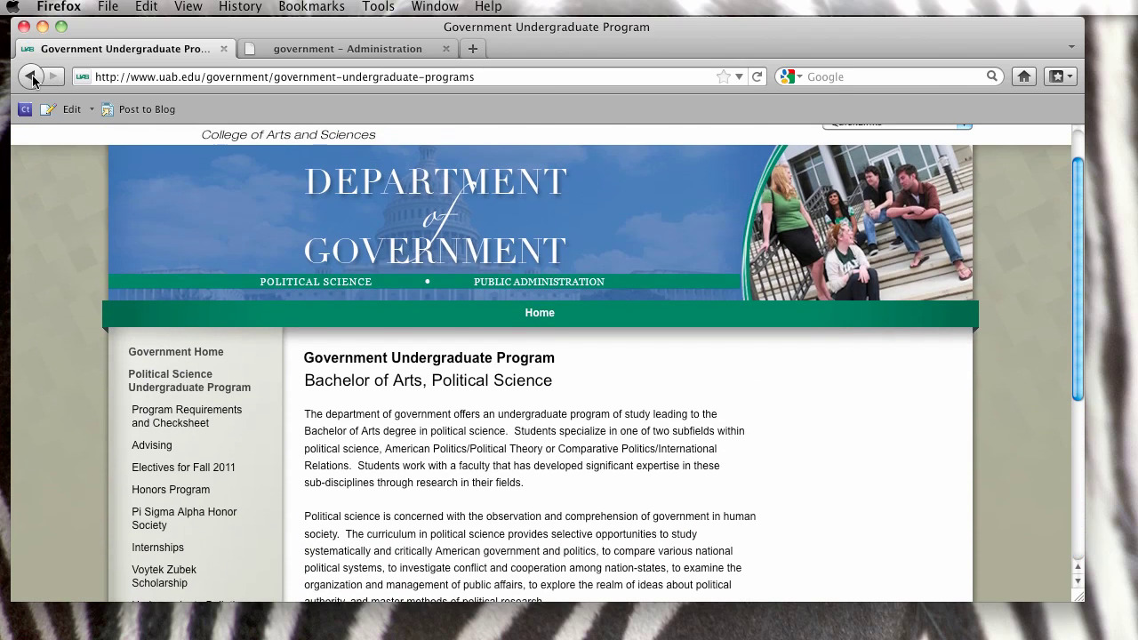
click(30, 77)
click(152, 323)
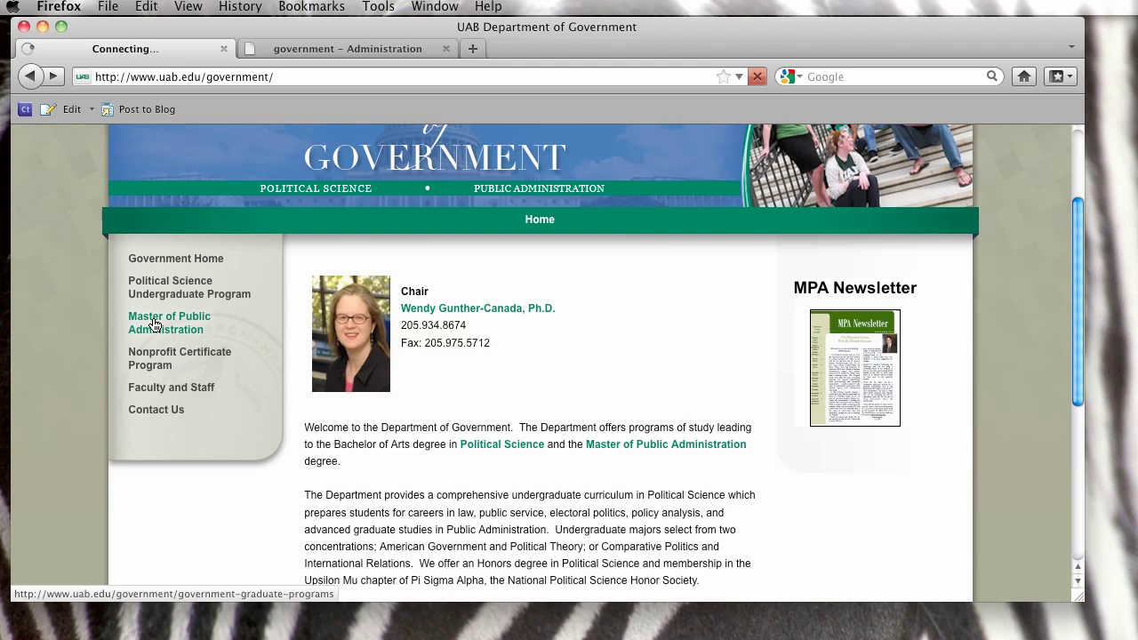
scroll(324, 364, down, 6)
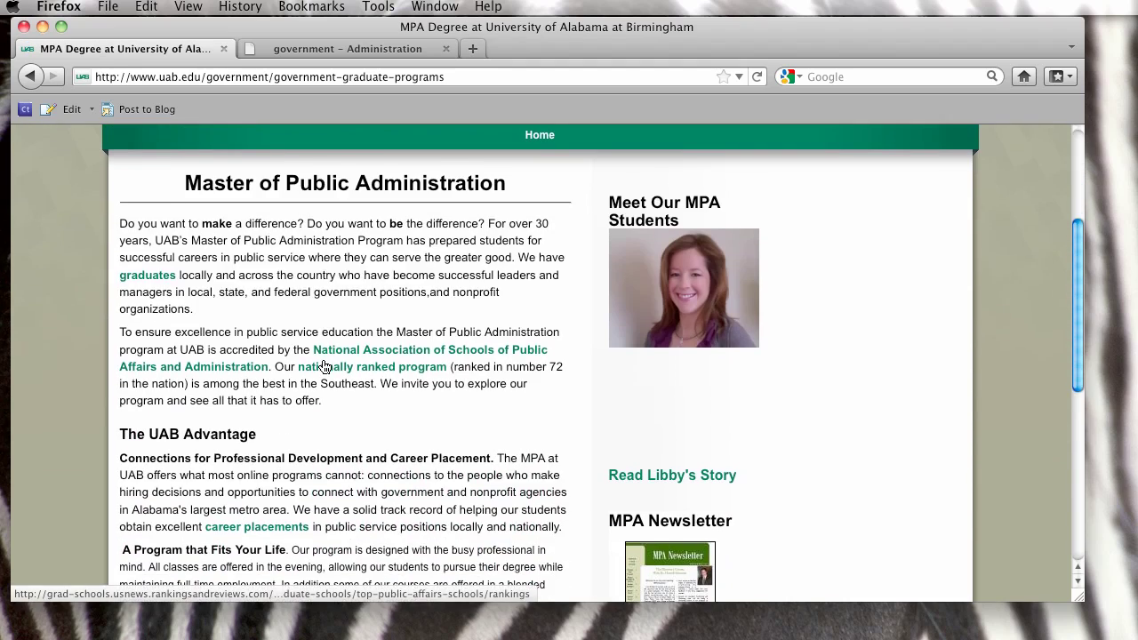
scroll(324, 364, up, 4)
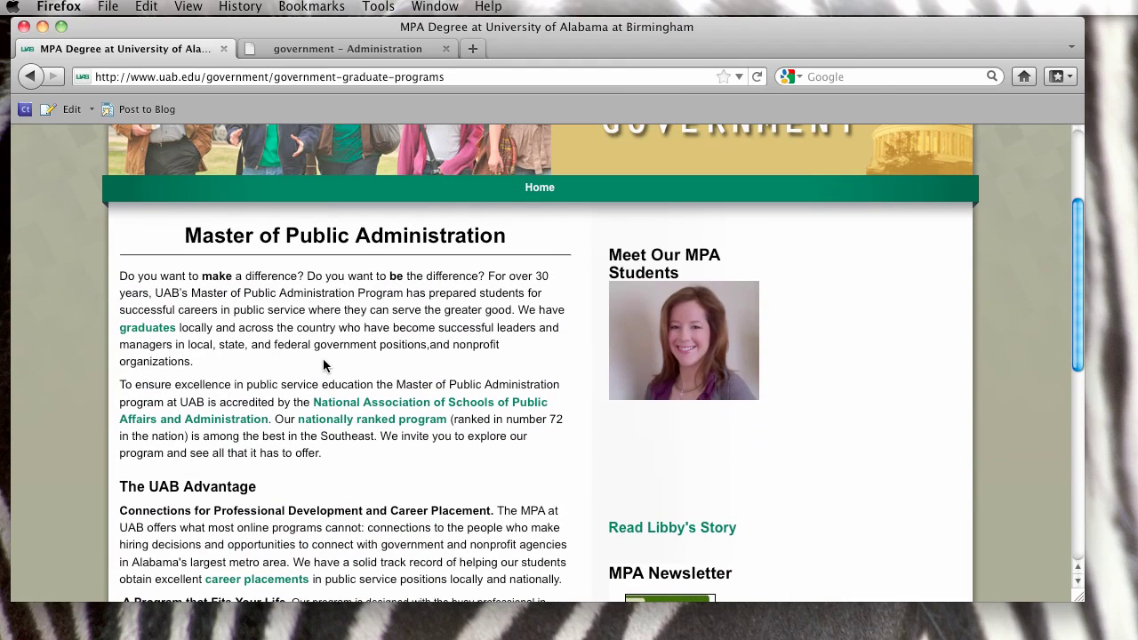
click(29, 78)
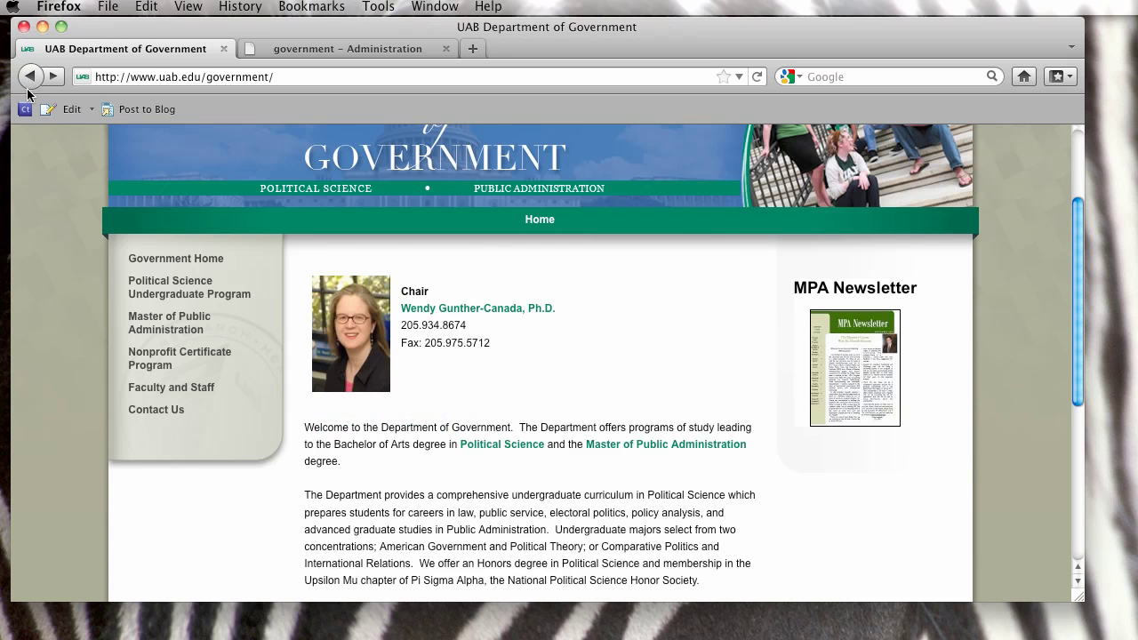
Check the Nonprofit Certificate Program and contact pages, then return to the site administration
click(173, 358)
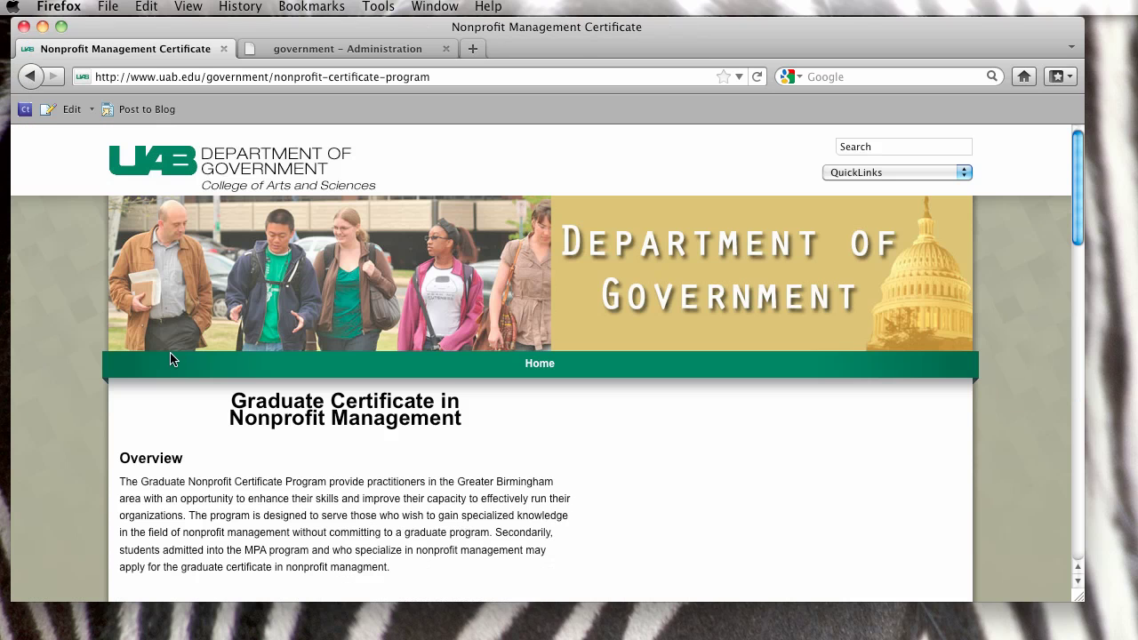
click(30, 77)
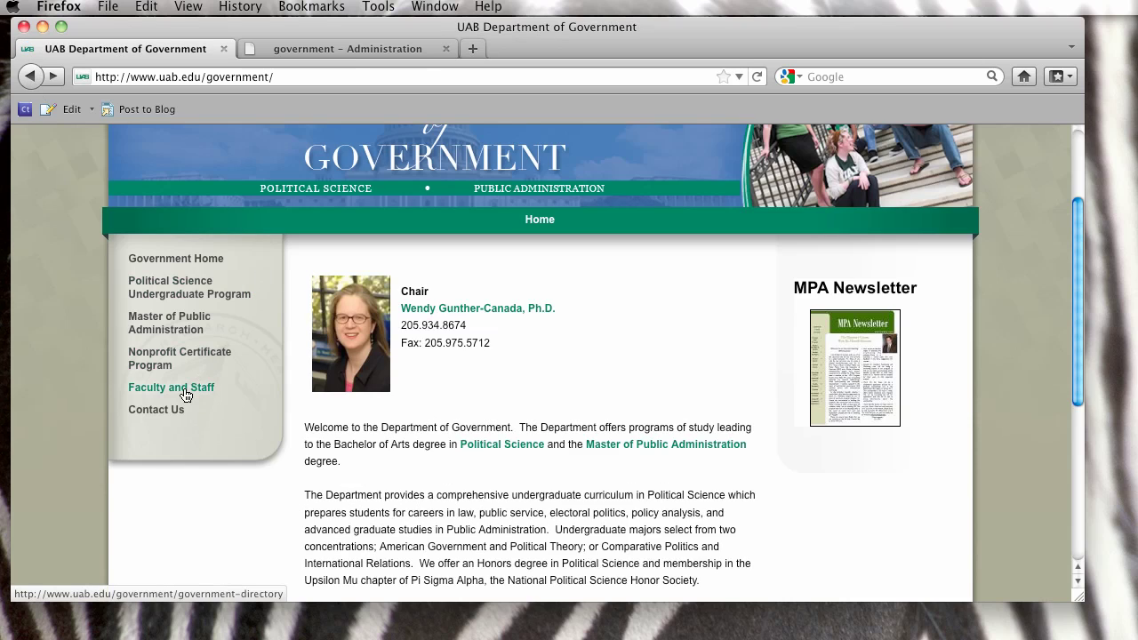
click(153, 414)
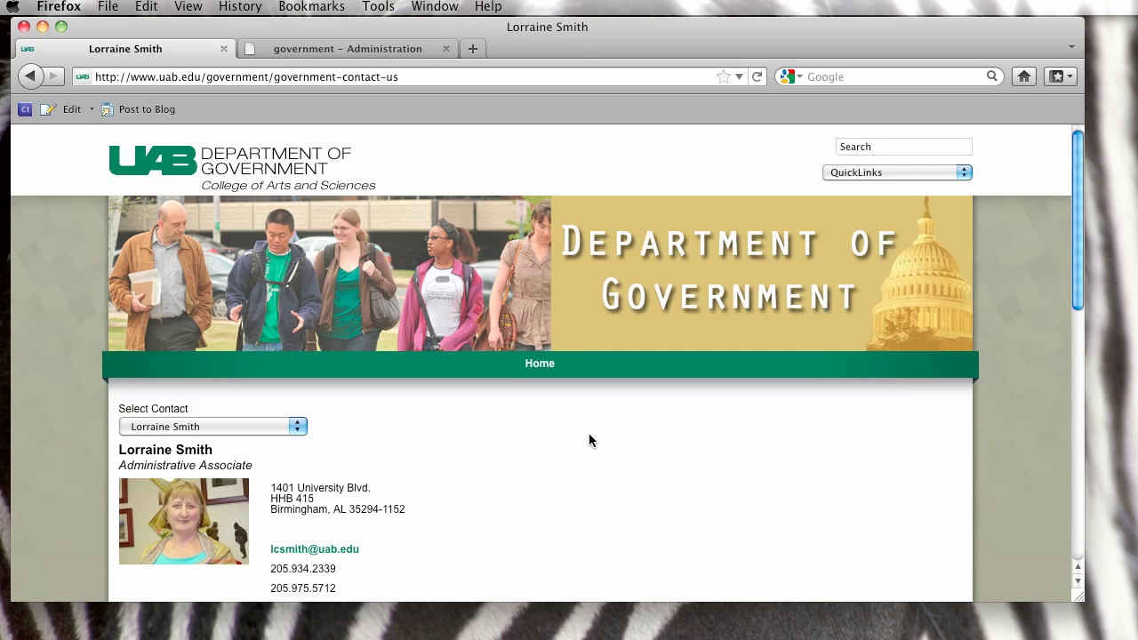
scroll(589, 433, down, 5)
scroll(588, 440, up, 5)
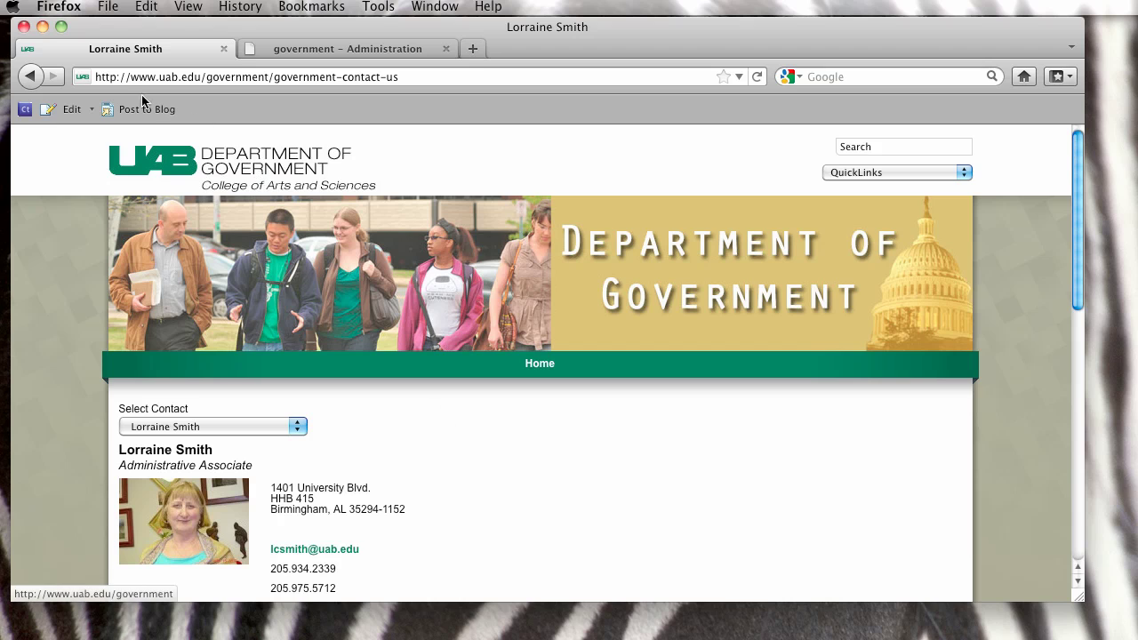
click(20, 80)
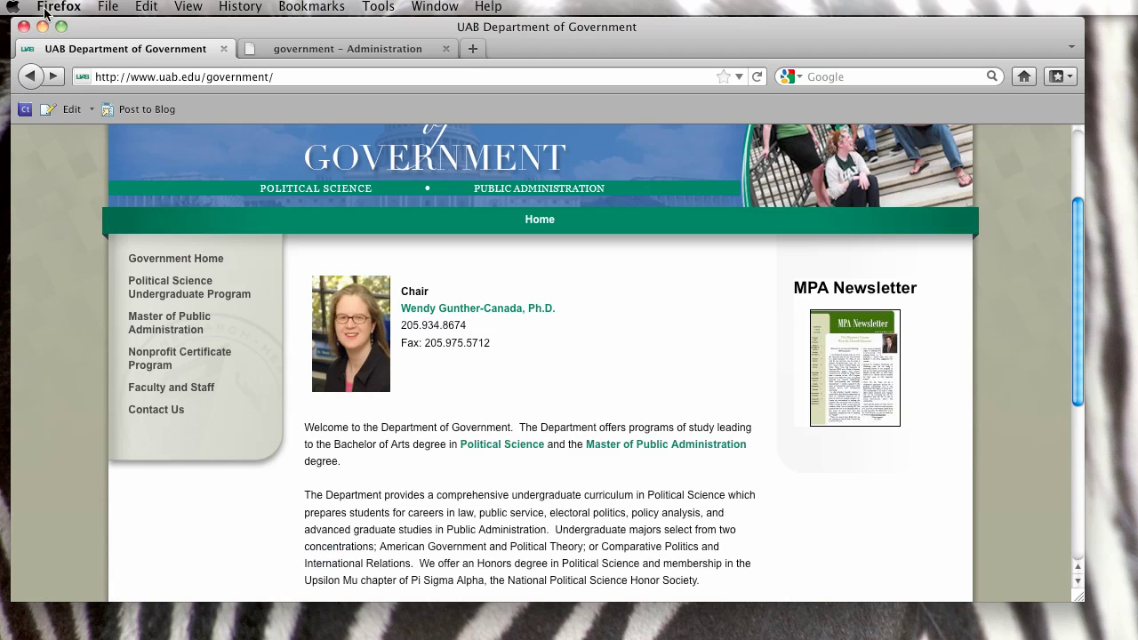
click(319, 48)
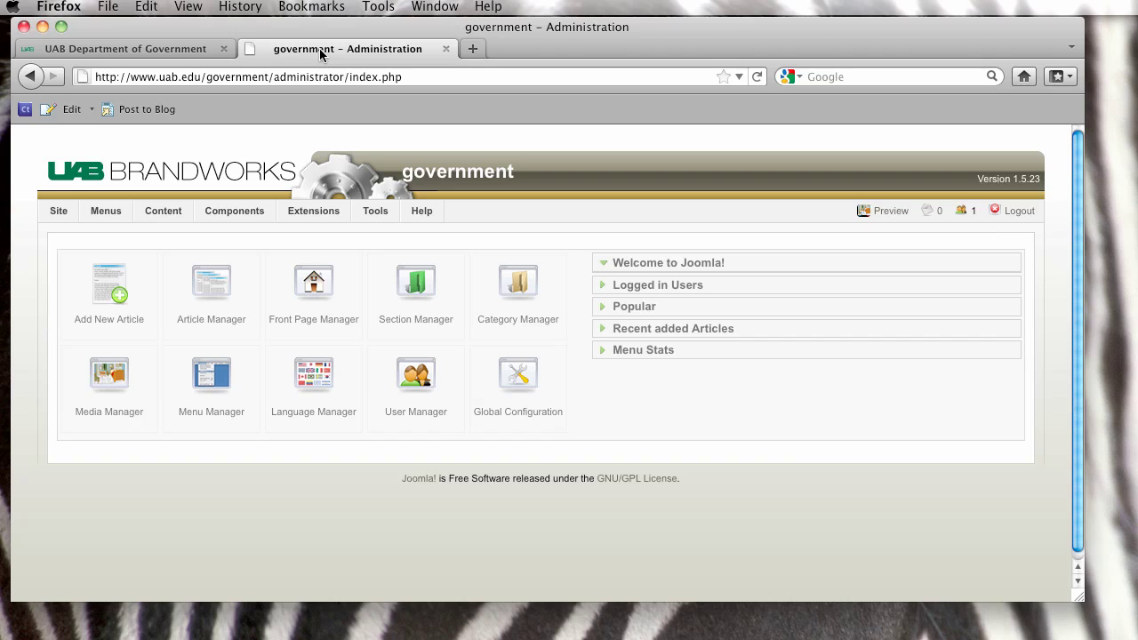
mouse_move(93, 215)
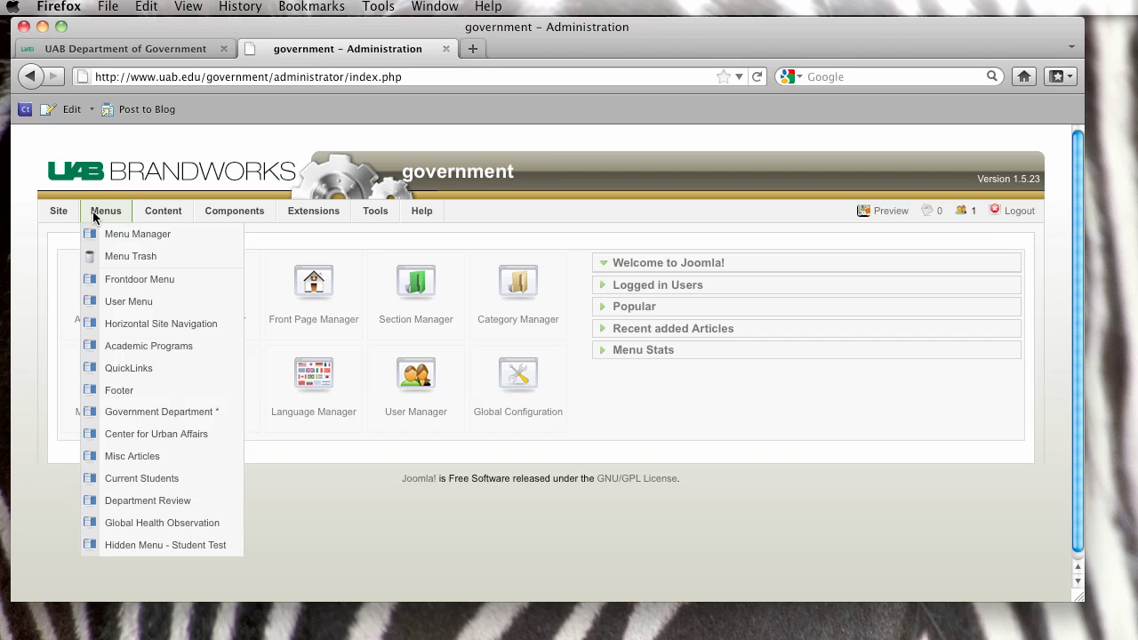
Review the Government Department menu items against the live department home page
click(158, 412)
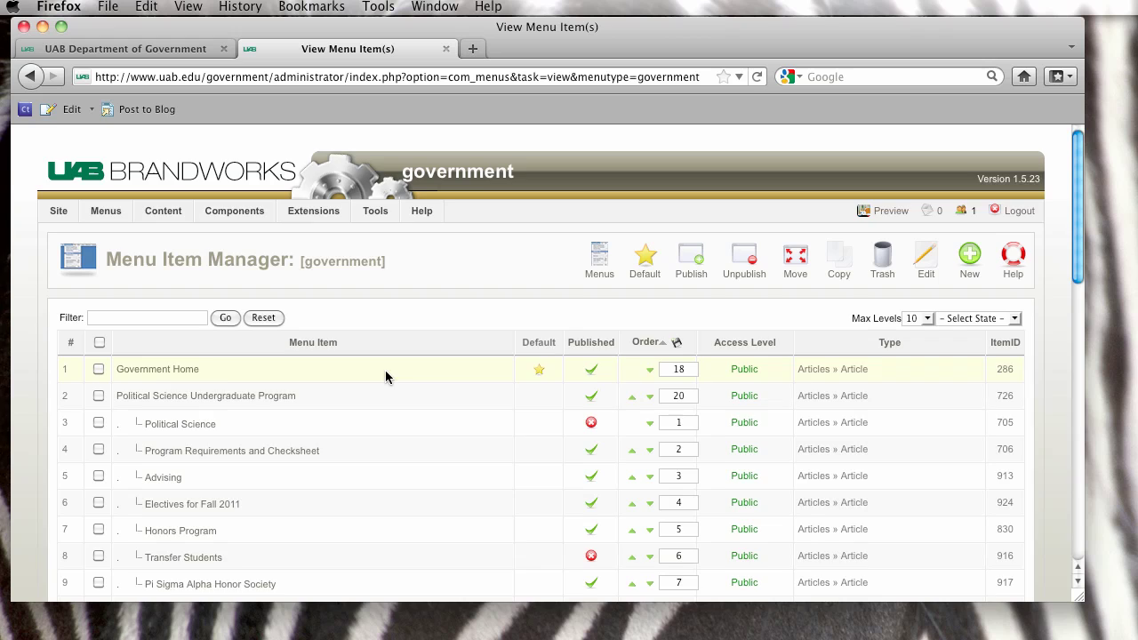
scroll(384, 377, down, 3)
scroll(385, 370, down, 5)
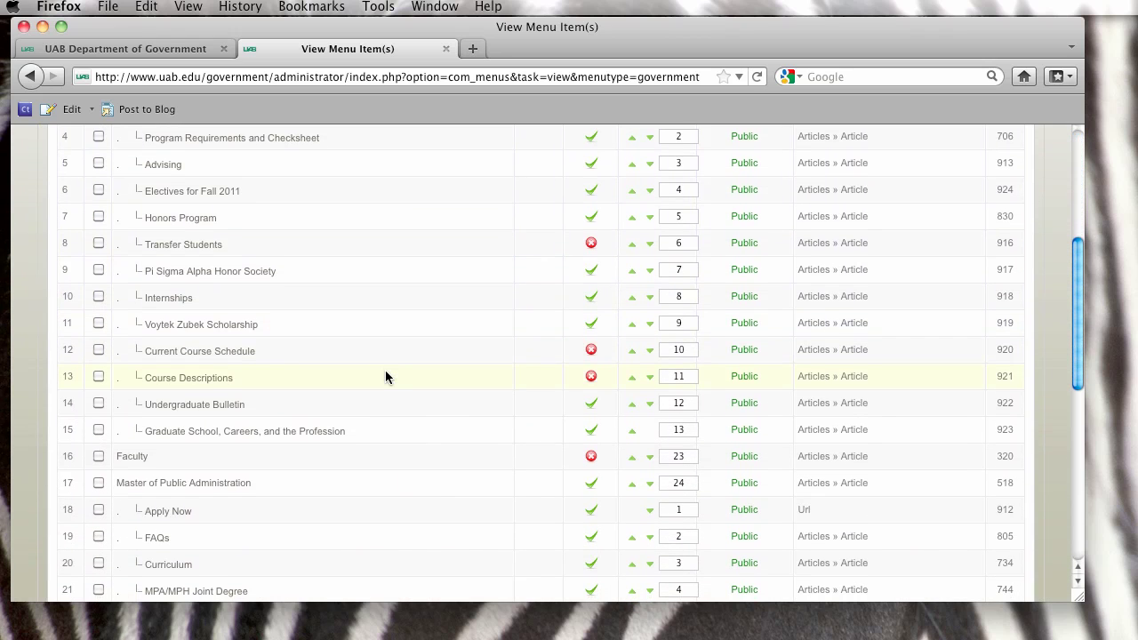
click(138, 49)
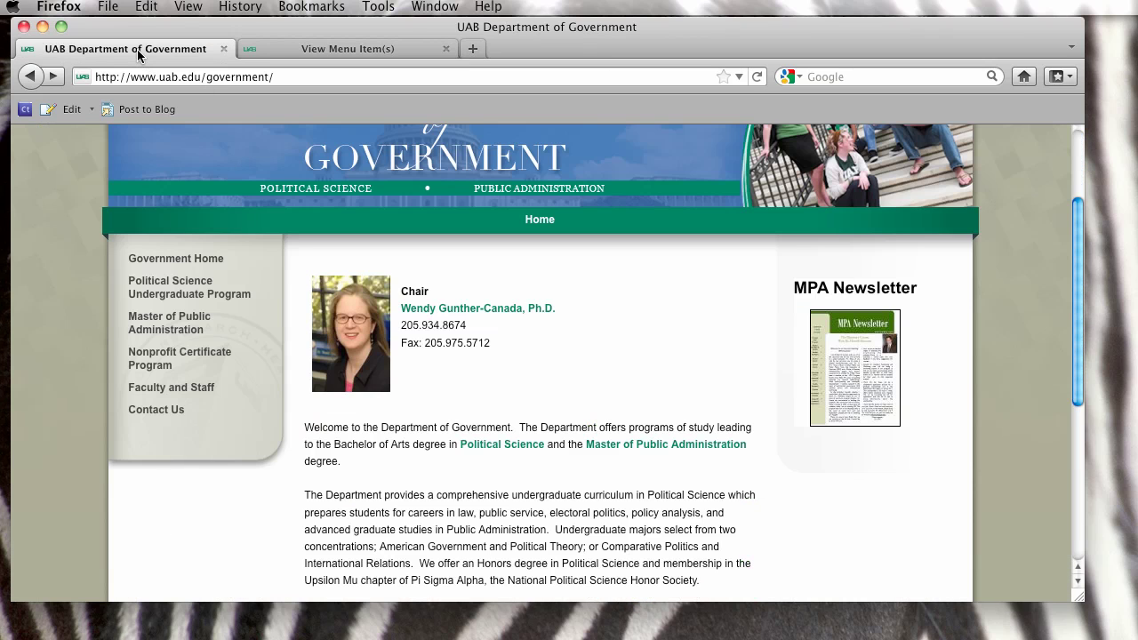
click(380, 49)
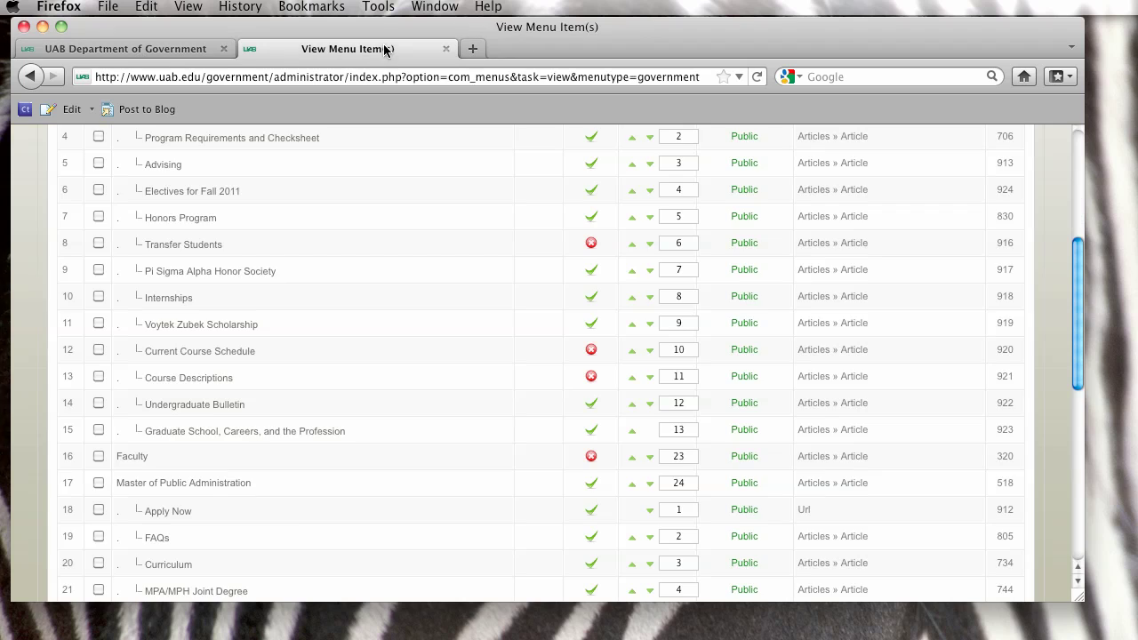
scroll(274, 195, up, 2)
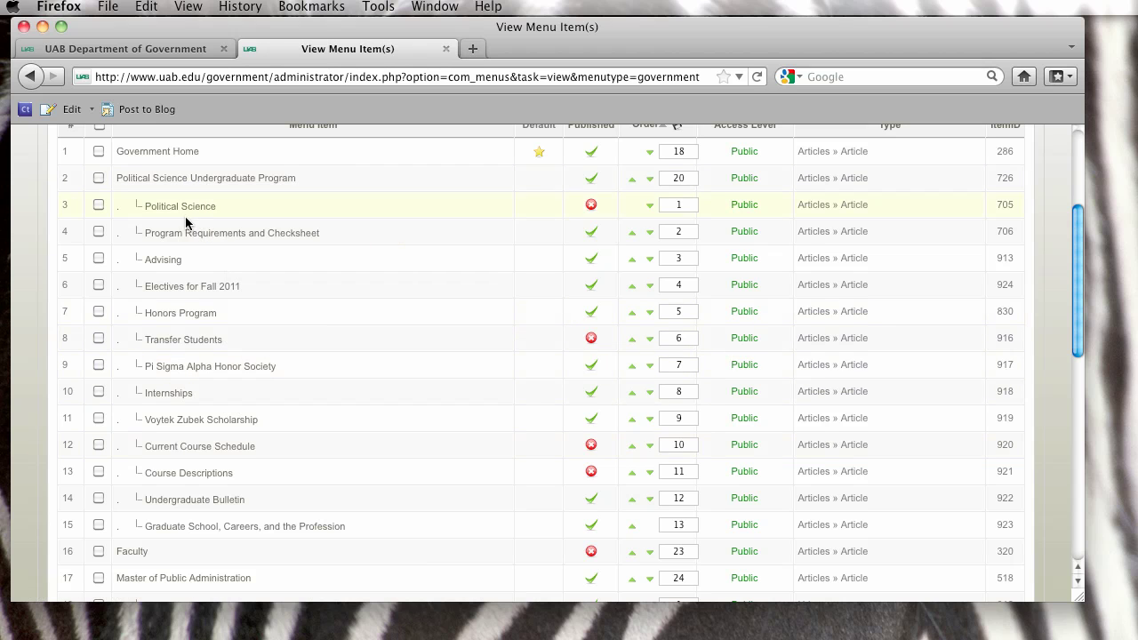
scroll(206, 277, down, 7)
scroll(207, 278, down, 6)
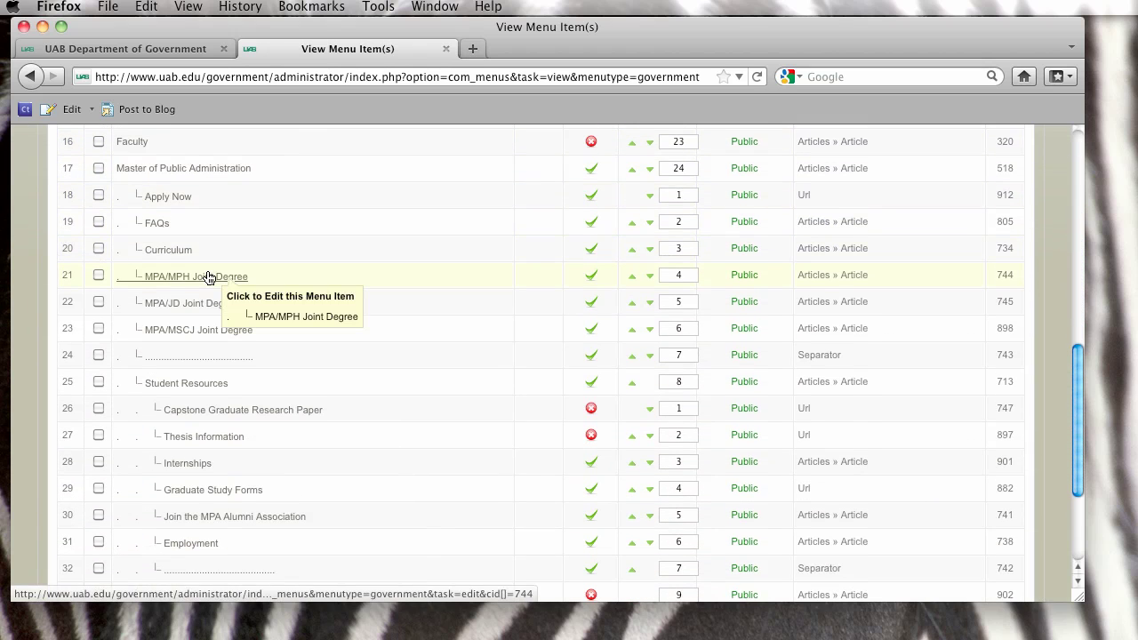
scroll(206, 277, up, 14)
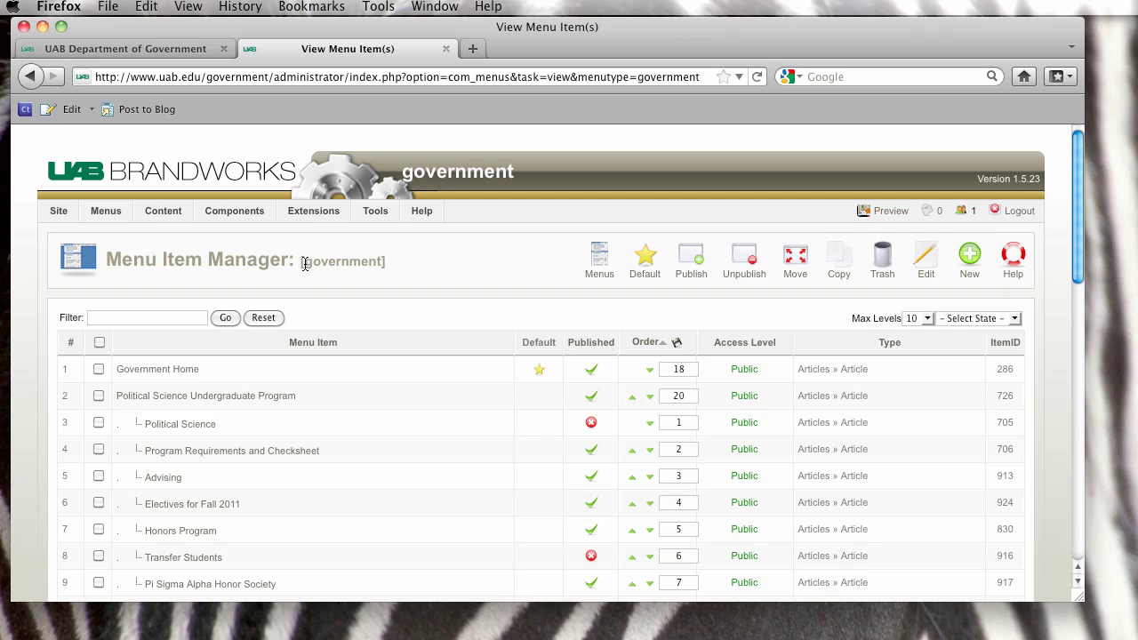
drag(305, 263, 383, 264)
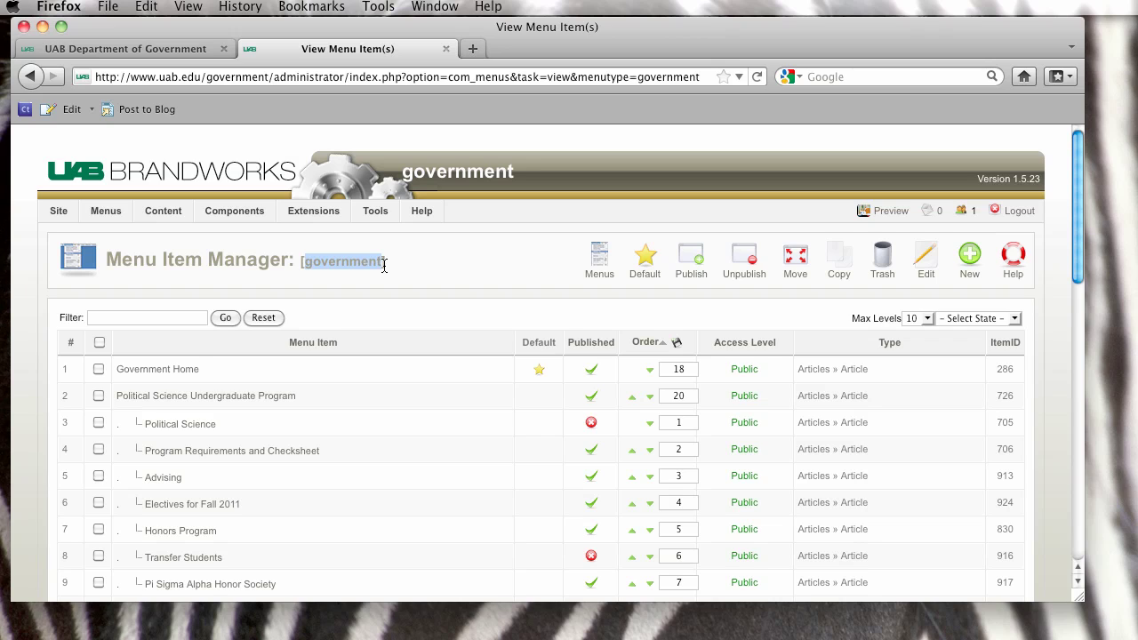
mouse_move(329, 218)
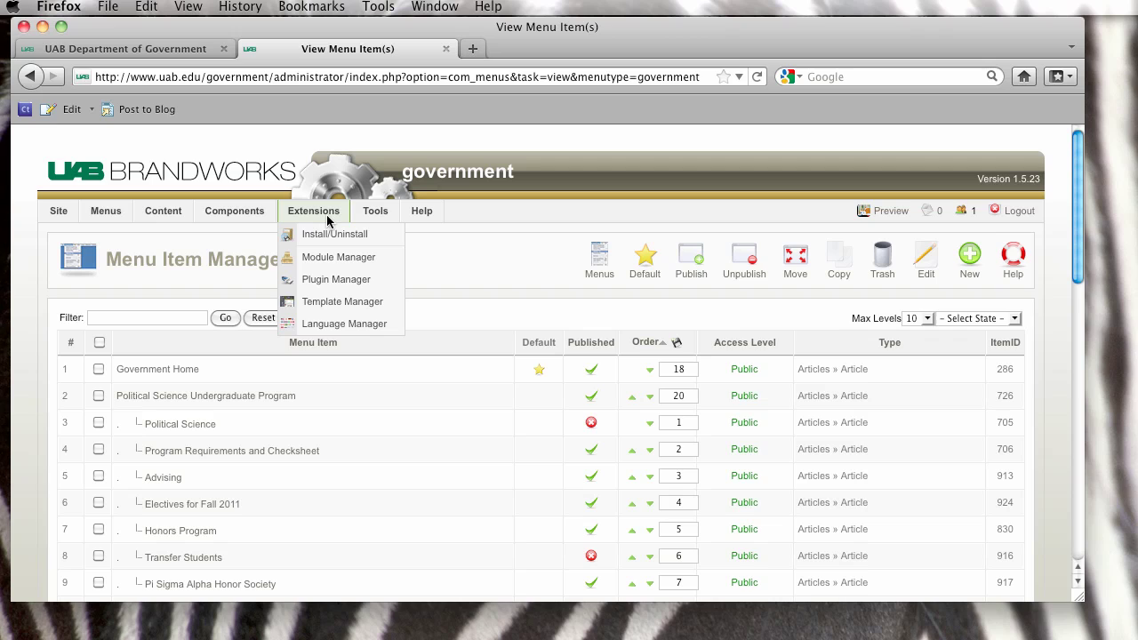
Filter the Module Manager list by 'gov' to find the Government module
click(326, 260)
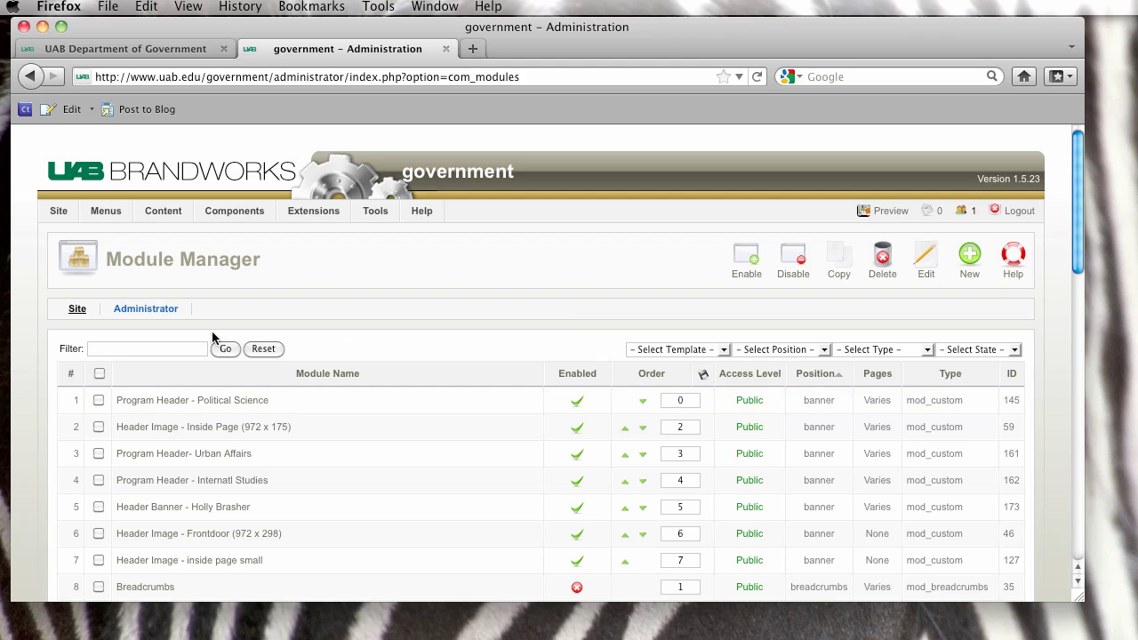
click(108, 347)
text(gov)
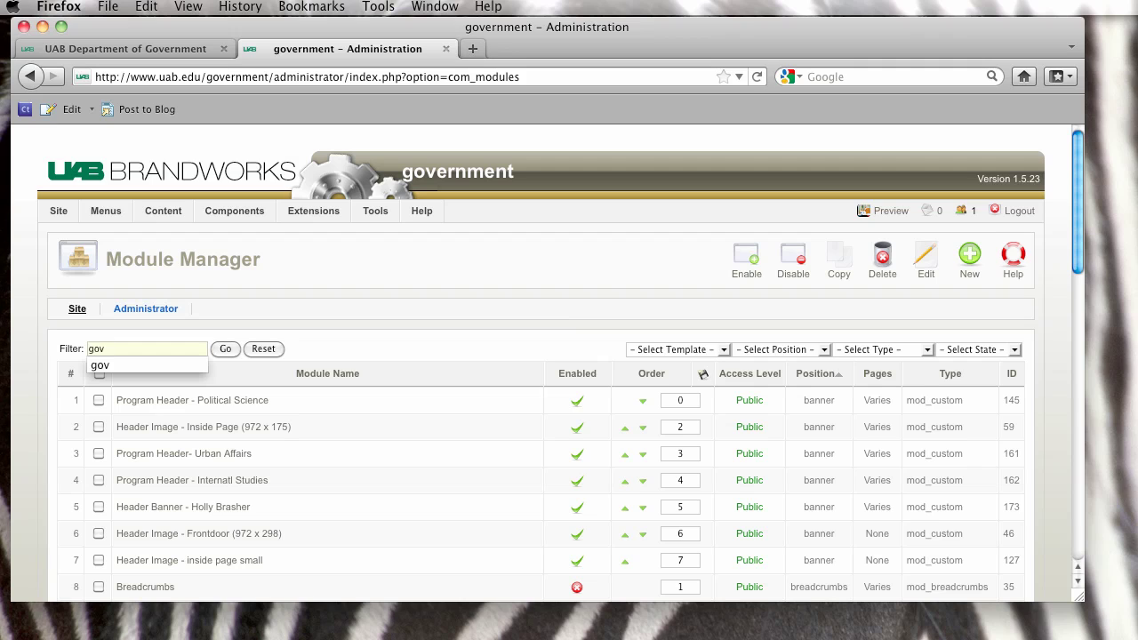
key(Return)
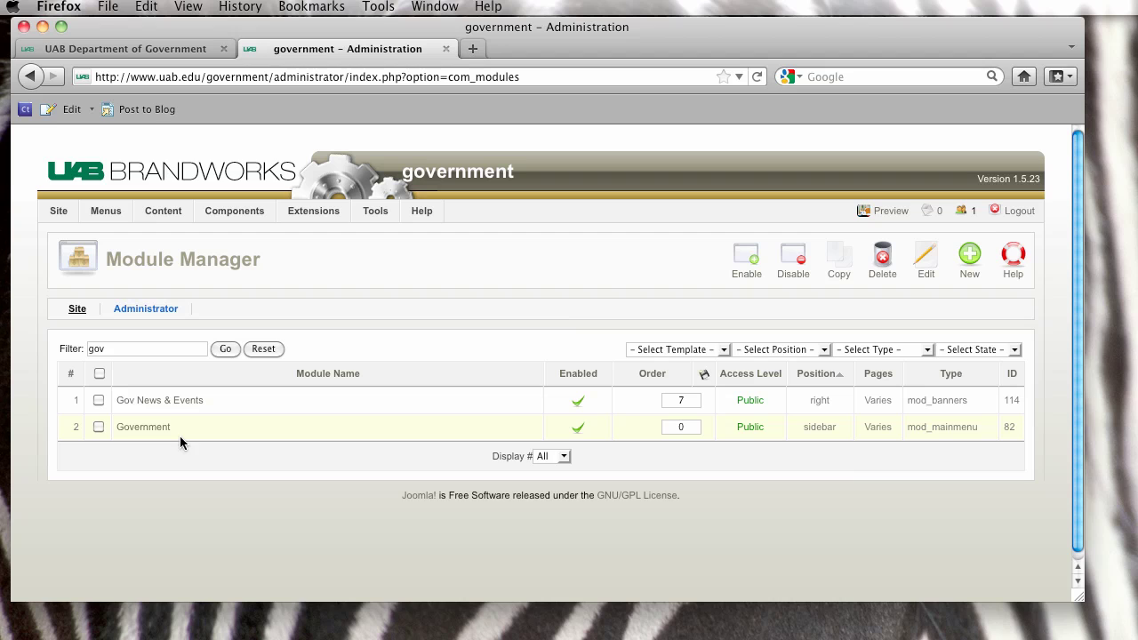
Edit the Government module, selecting Government Home through the Political Science pages in Menu Selection
click(152, 429)
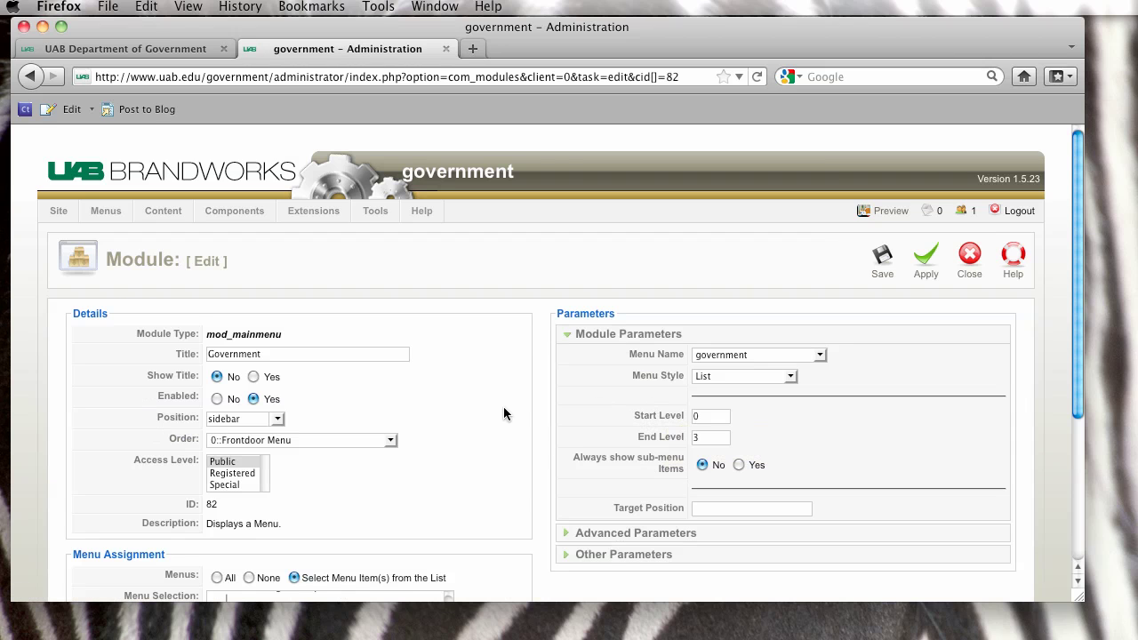
scroll(503, 413, down, 3)
scroll(503, 414, down, 2)
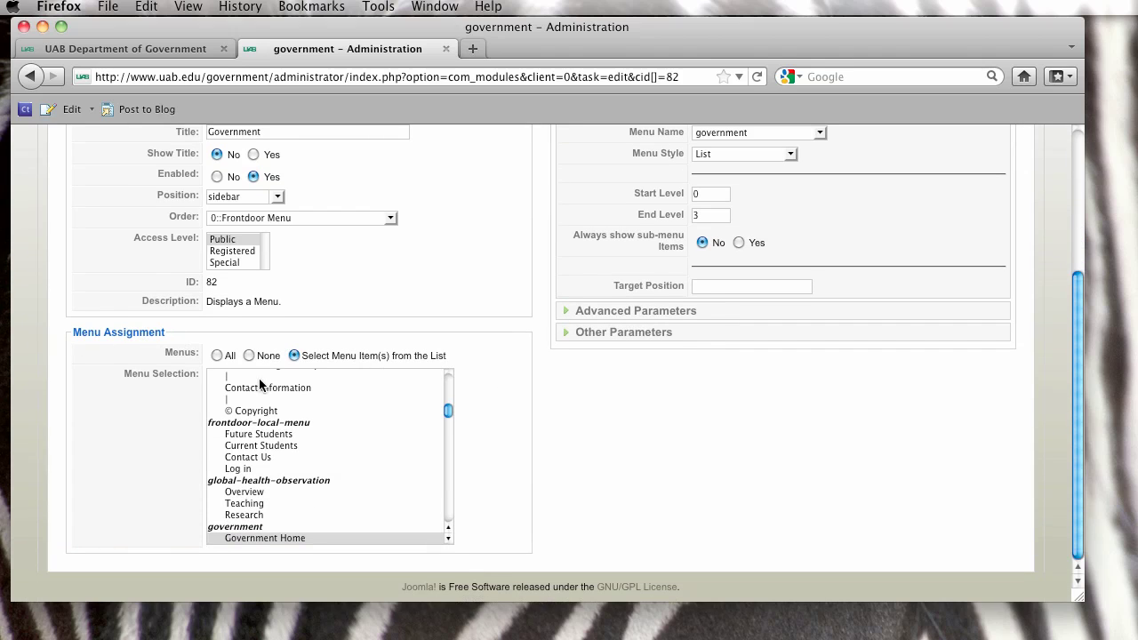
drag(441, 538, 465, 494)
scroll(448, 427, up, 3)
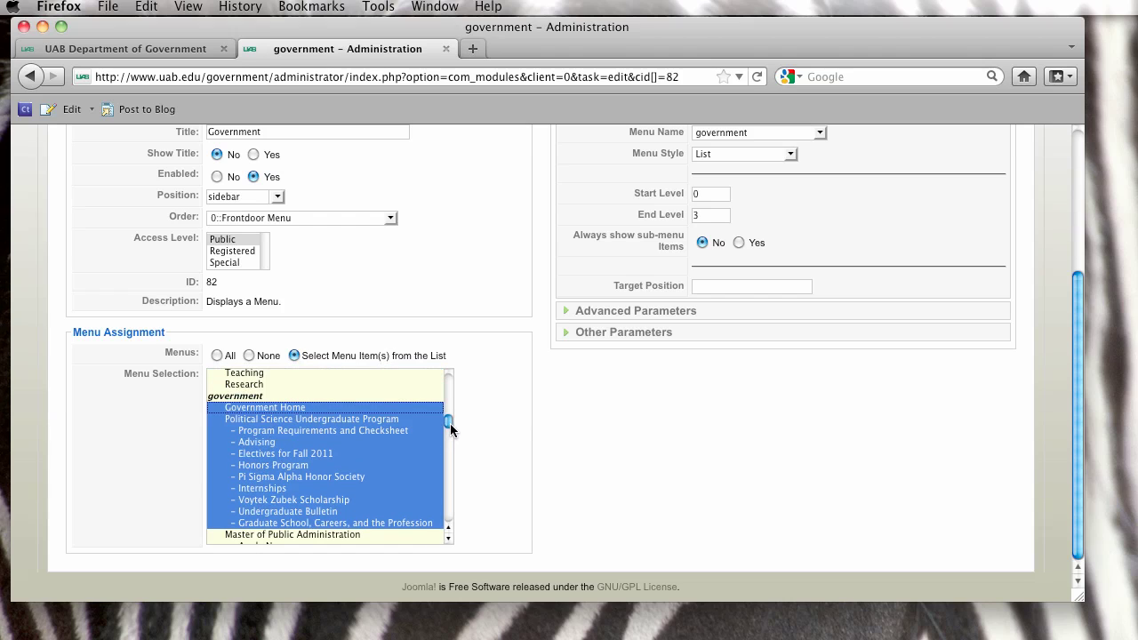
scroll(450, 425, down, 1)
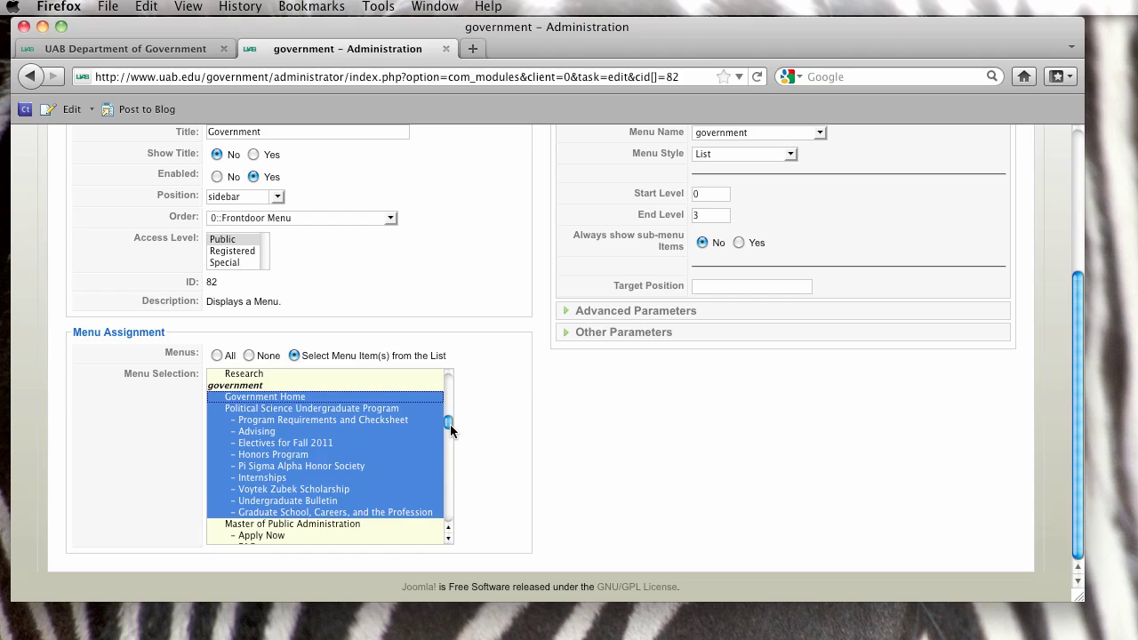
scroll(449, 430, down, 4)
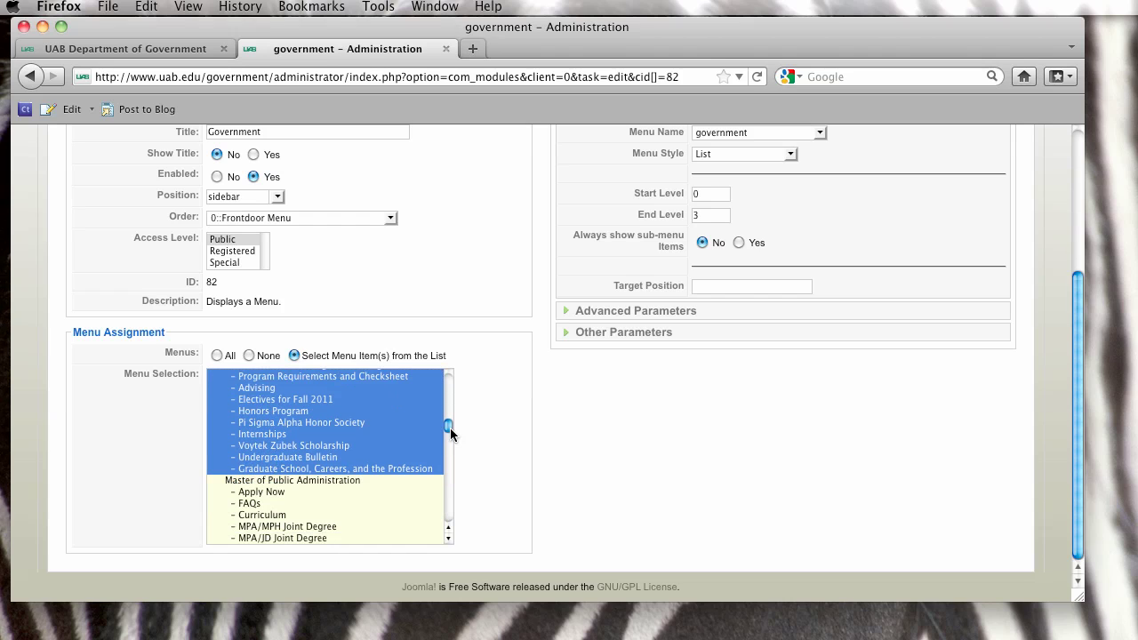
Extend the module's menu selection past Employment down to Contact Us
mouse_move(450, 427)
mouse_down()
mouse_move(449, 446)
mouse_move(450, 435)
mouse_up()
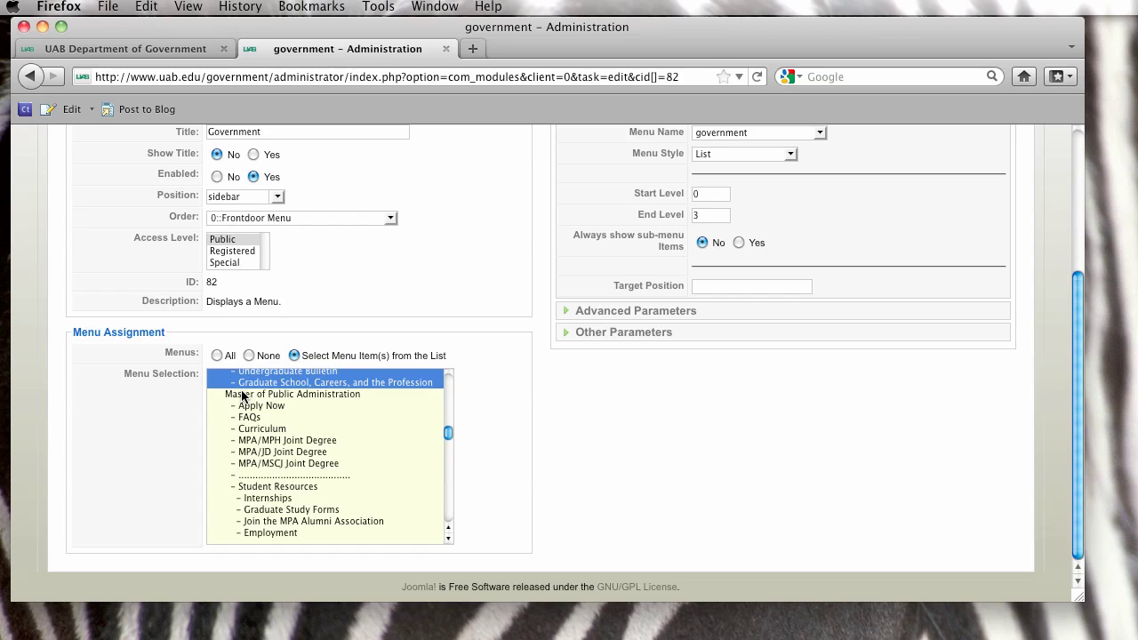
shift+click(253, 530)
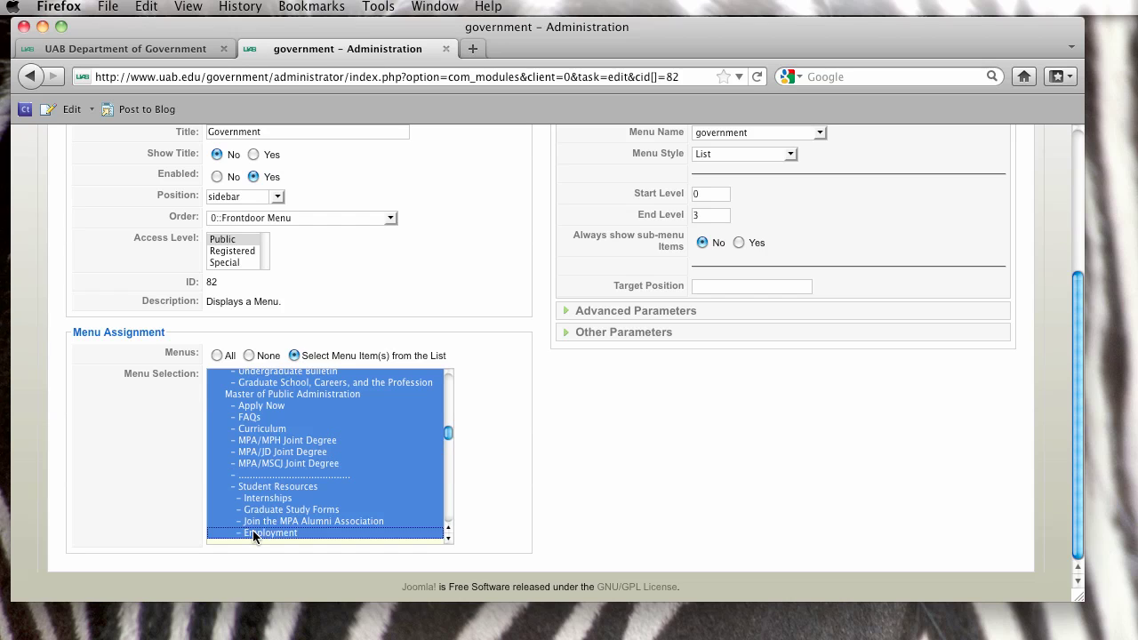
click(448, 538)
click(448, 539)
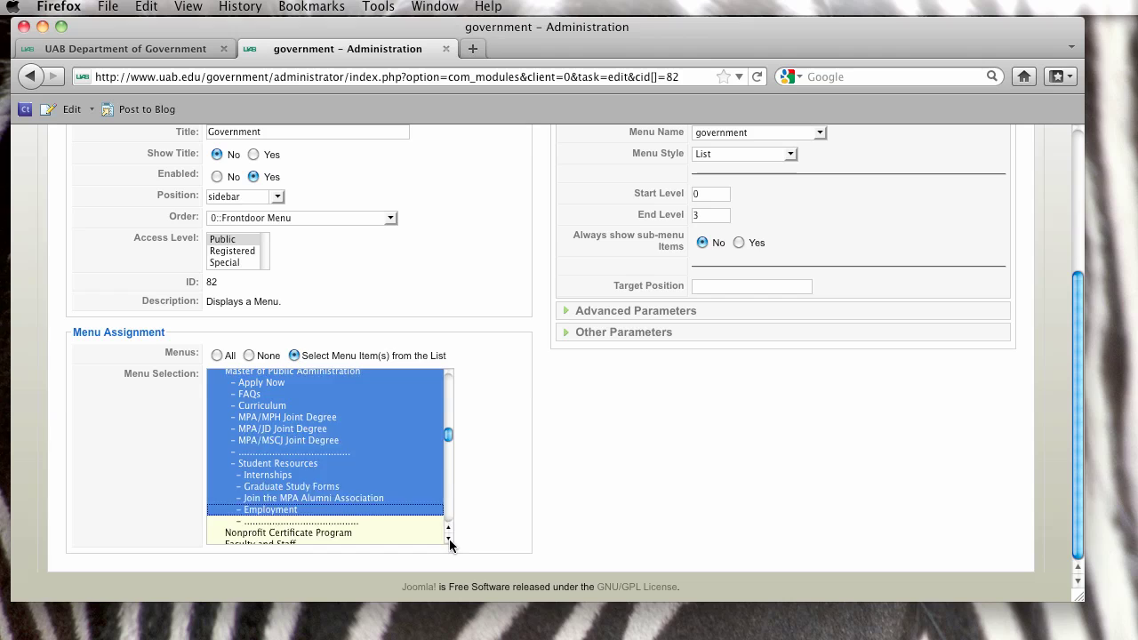
click(448, 539)
click(448, 539)
click(448, 539)
shift+click(237, 510)
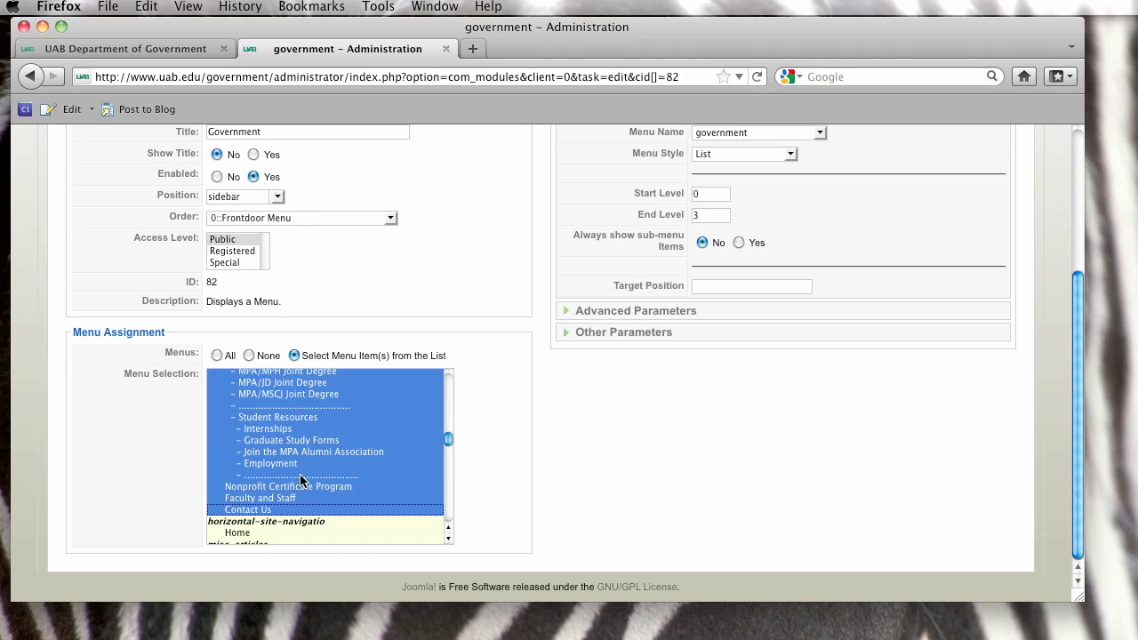
scroll(808, 472, up, 4)
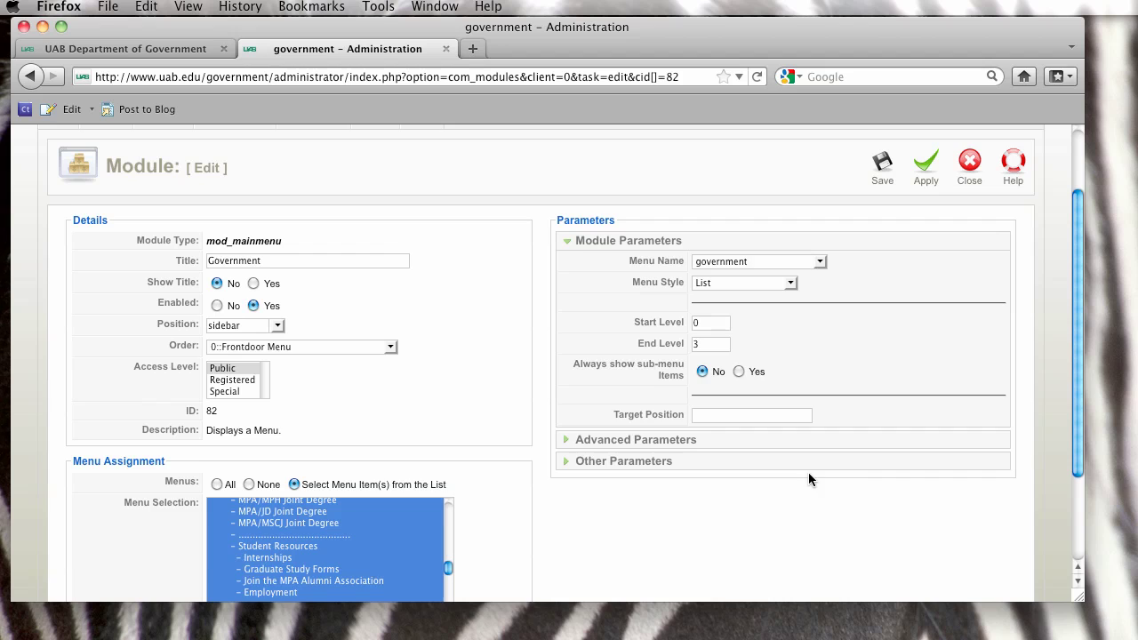
Save the Government module and open the live site in a new tab
click(880, 206)
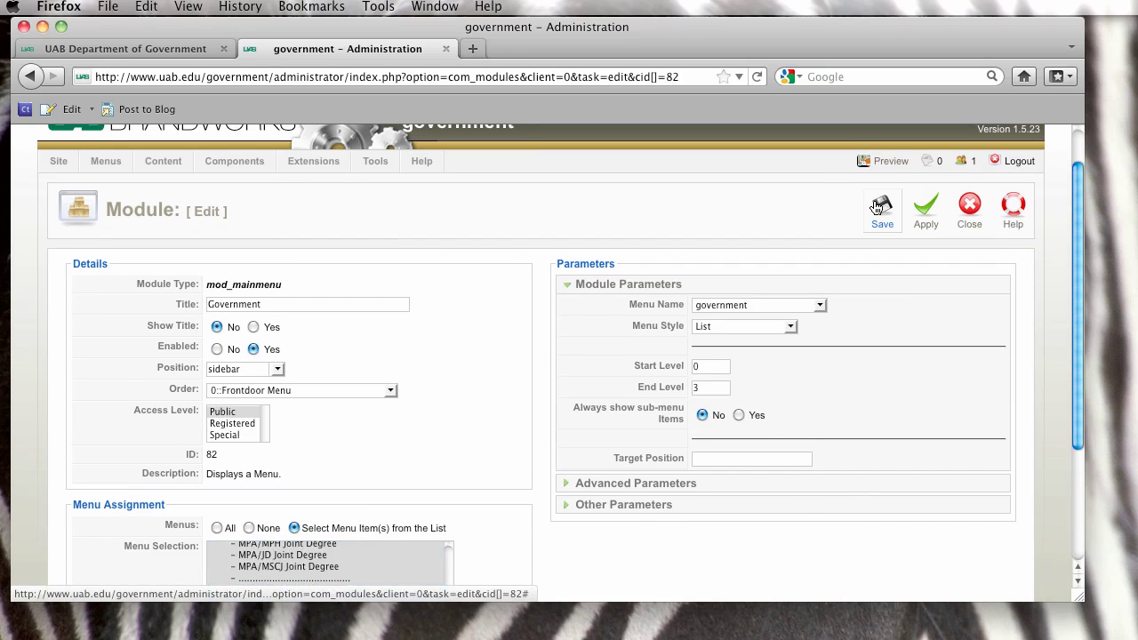
right_click(888, 213)
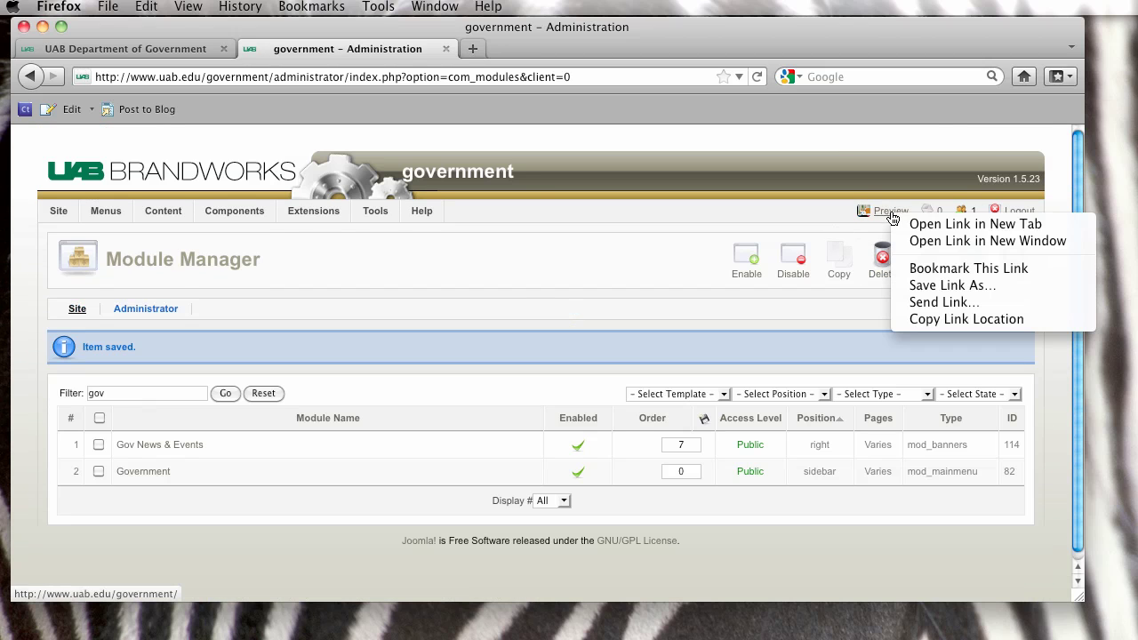
click(932, 228)
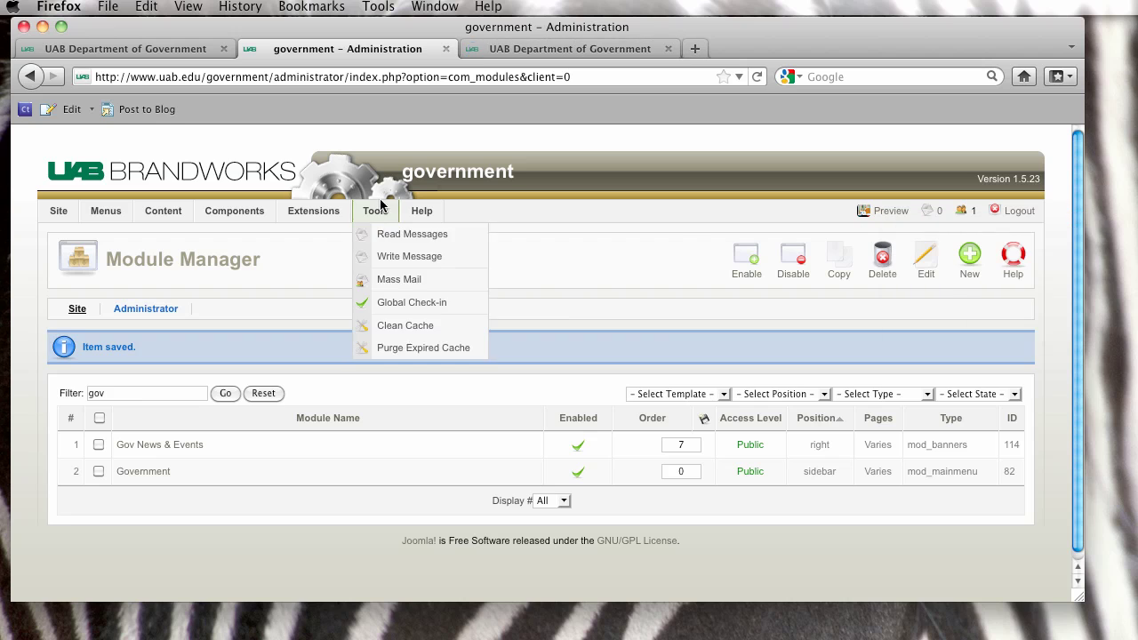
Visit Master of Public Administration, Nonprofit Certificate, Faculty and Staff, and Contact Us pages to confirm the sidebar
click(507, 49)
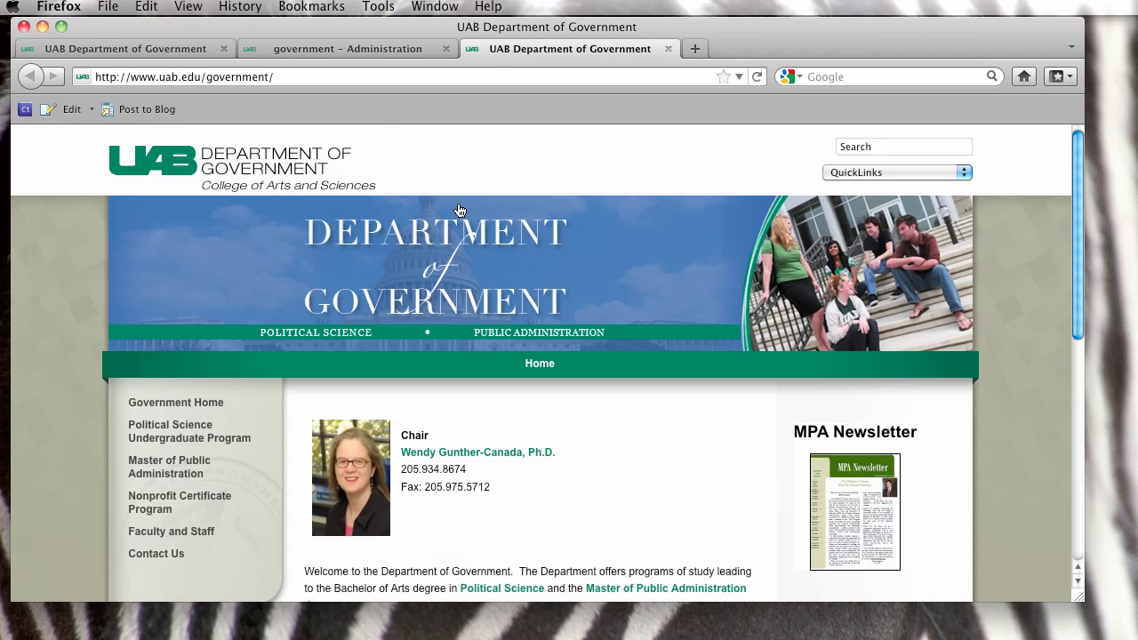
click(171, 470)
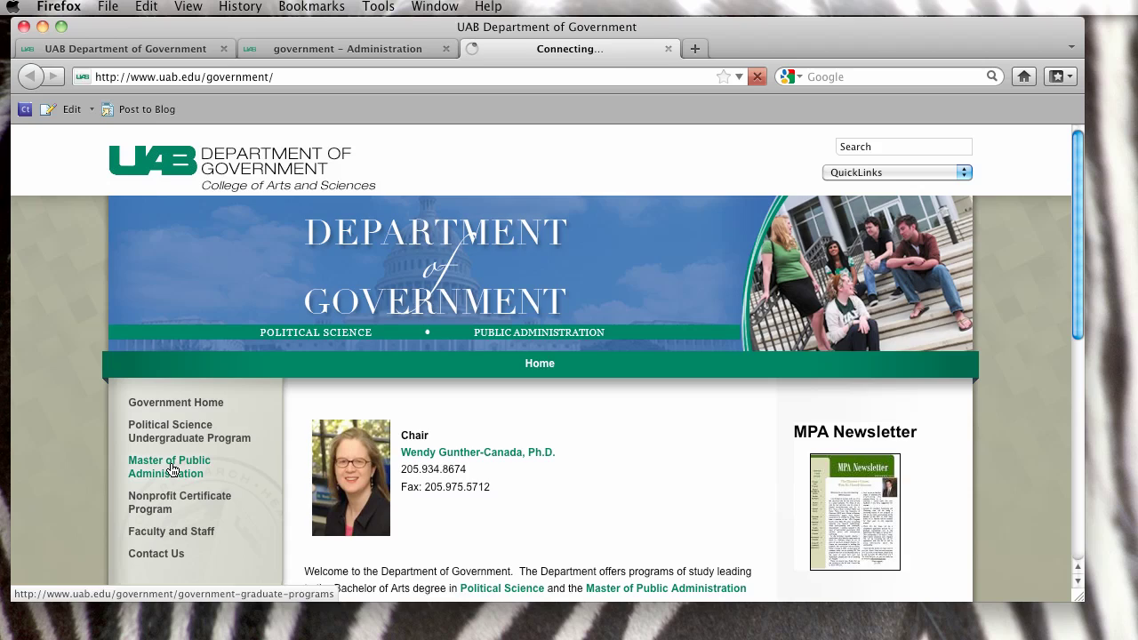
scroll(276, 522, down, 5)
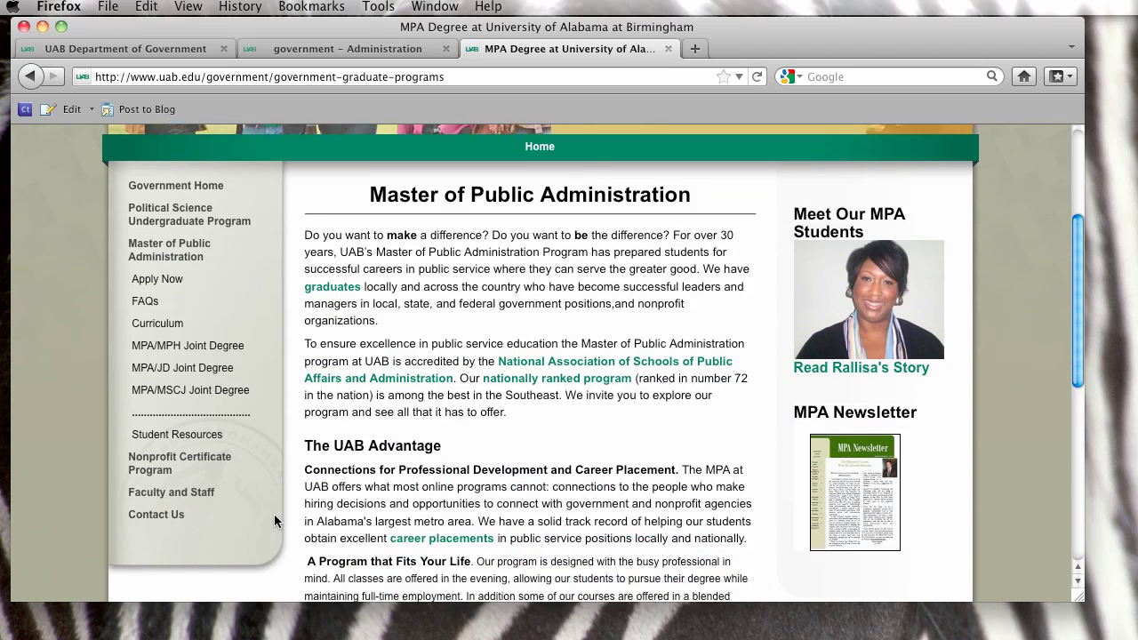
click(153, 437)
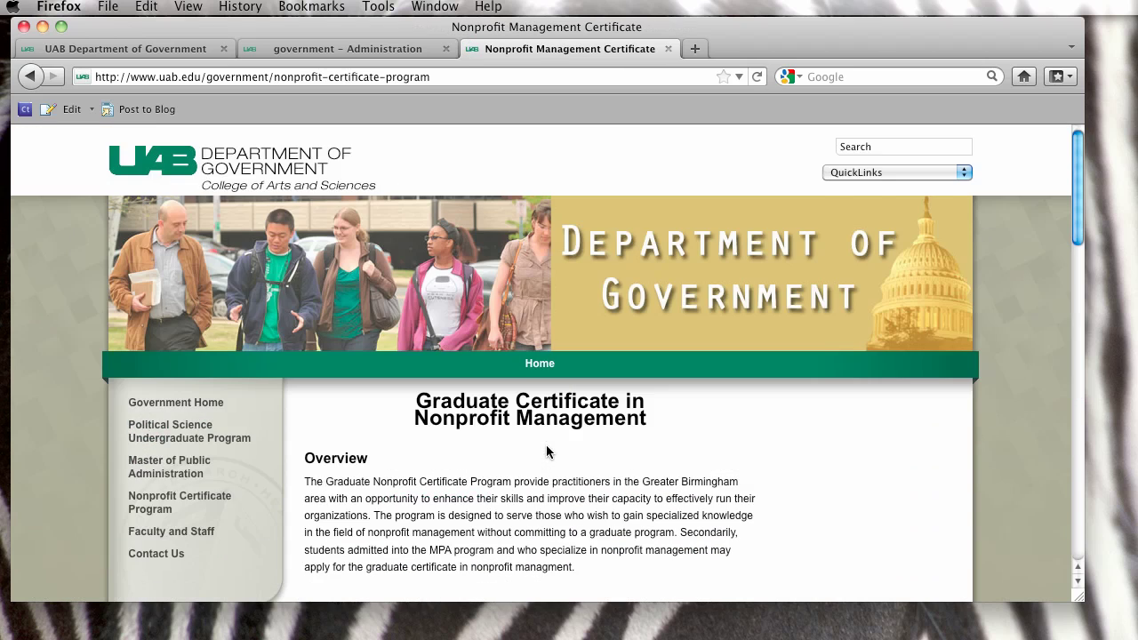
scroll(548, 453, down, 4)
scroll(544, 447, down, 2)
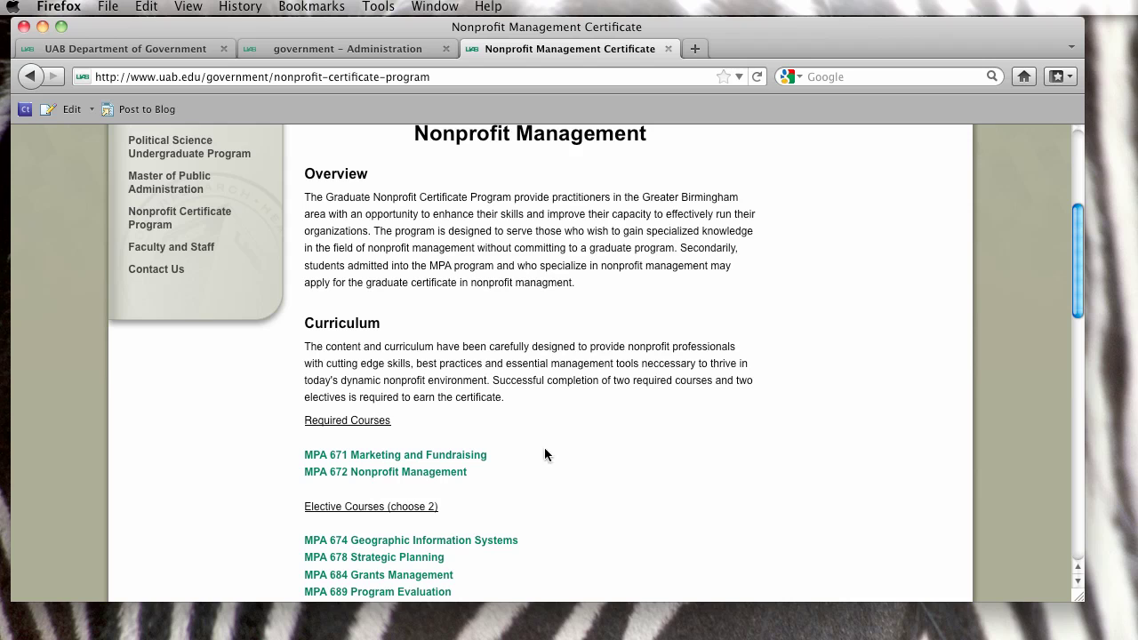
click(174, 249)
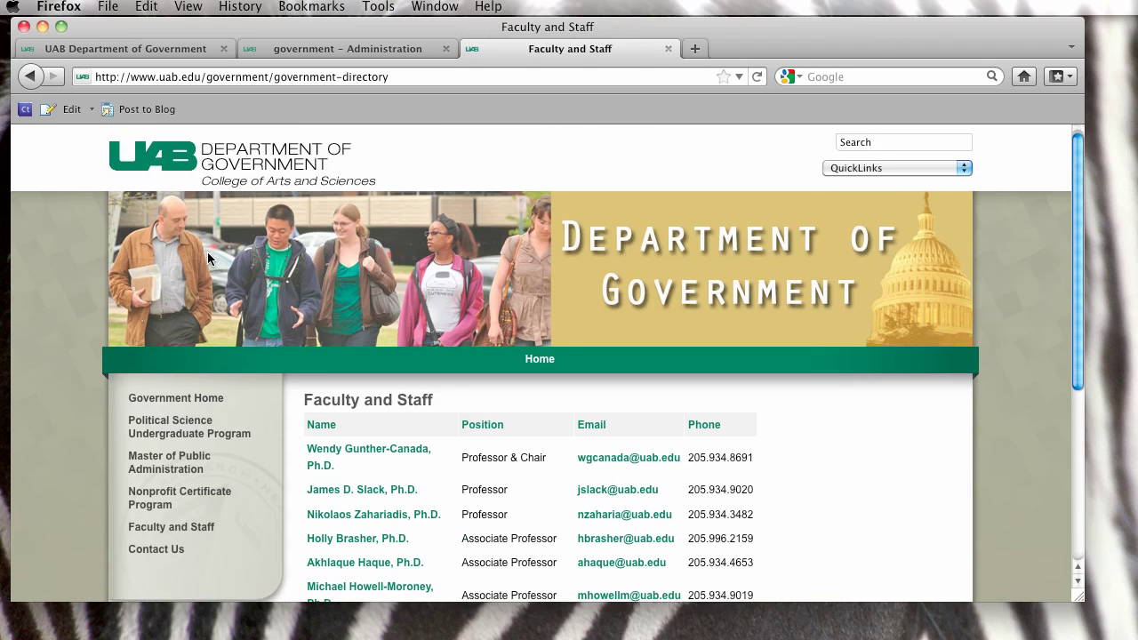
scroll(180, 231, down, 6)
click(149, 251)
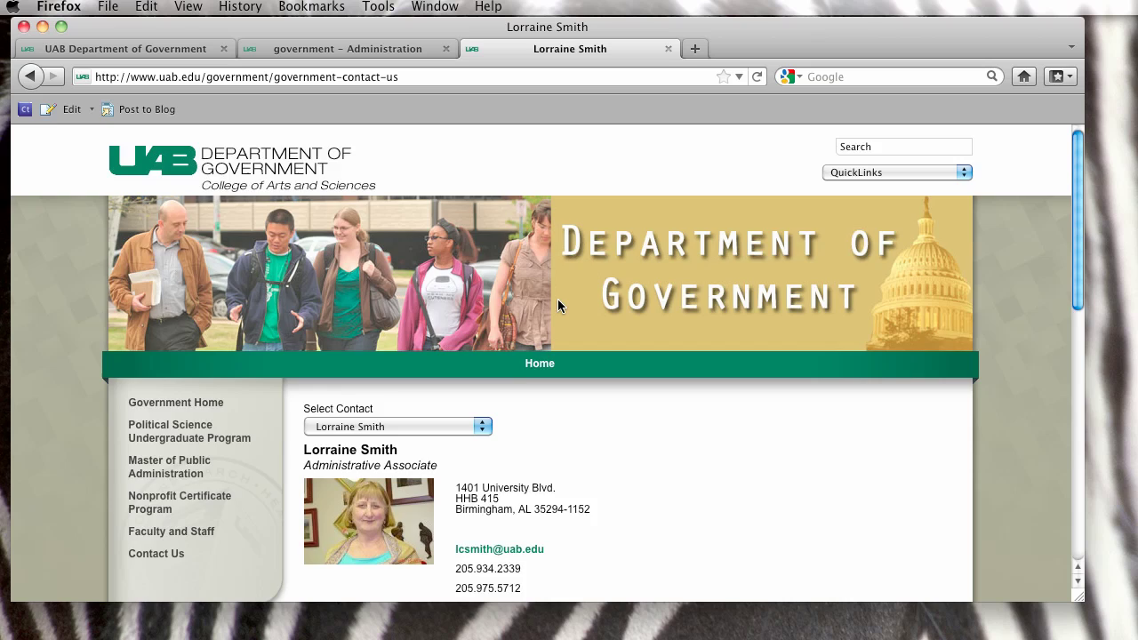
scroll(556, 309, down, 8)
scroll(557, 311, up, 8)
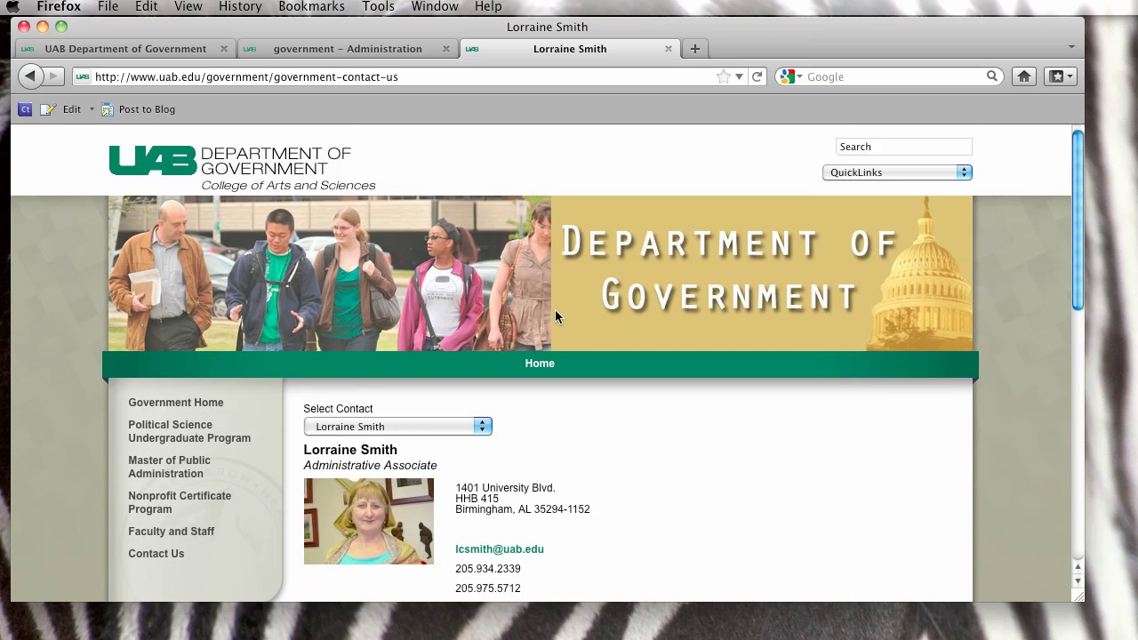